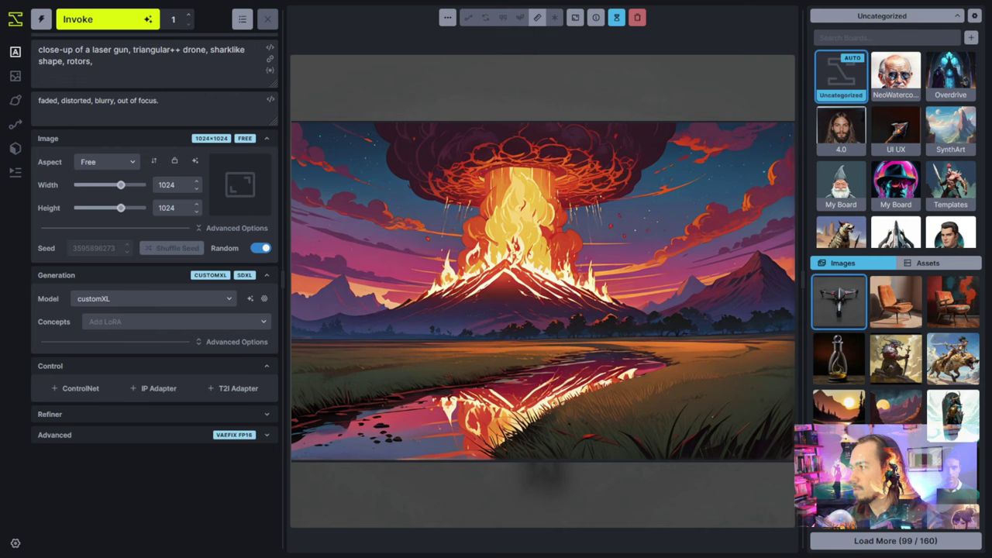
- Replace the positive prompt with "a battlefield, fire and sci-fi vehicles"
triple_click(85, 62)
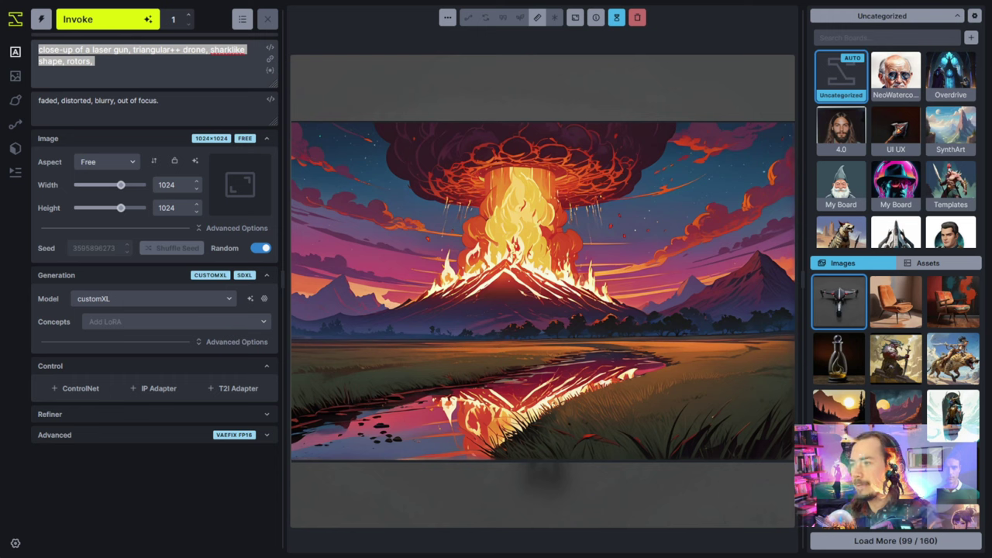
left_click(127, 69)
key("ctrl+a")
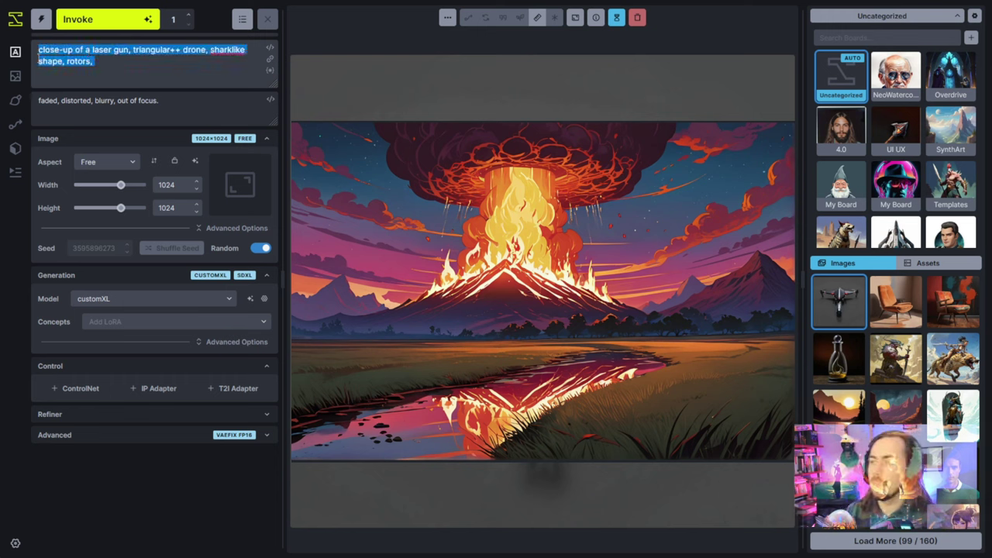
key("BackSpace")
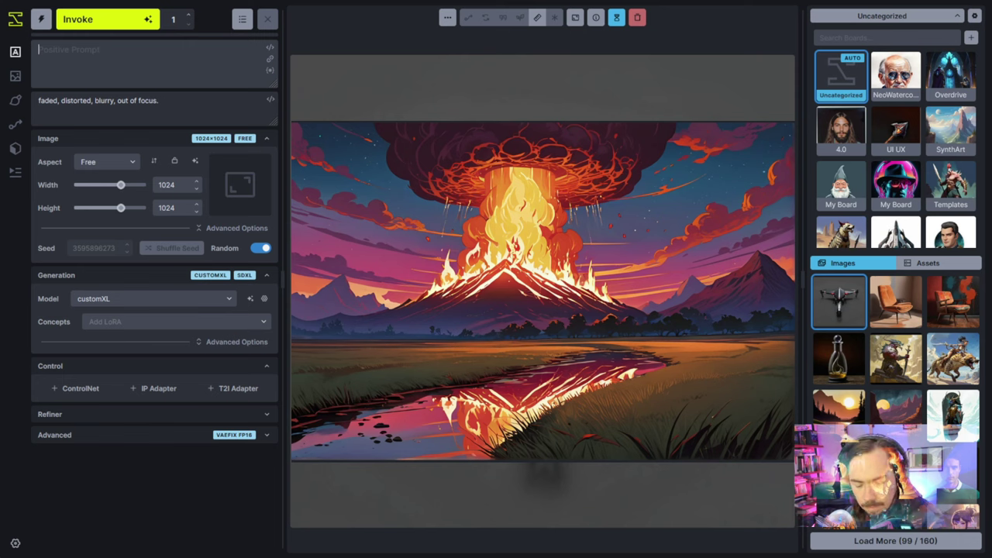
type("a")
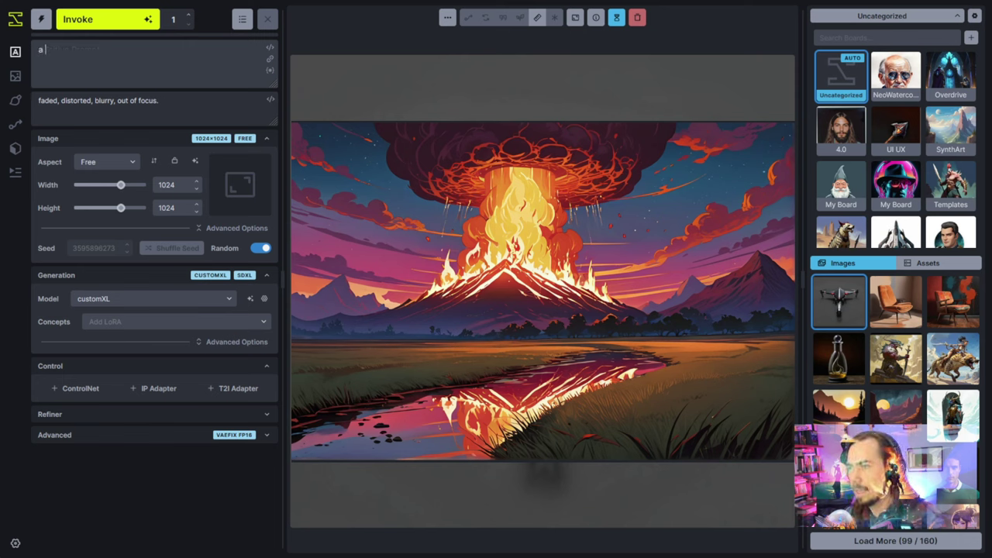
type(" battlefield,")
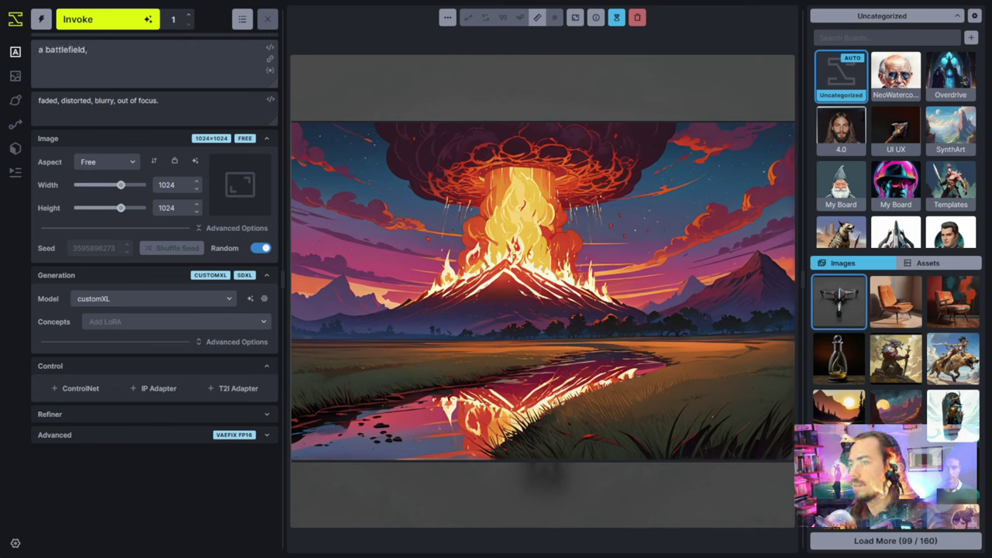
type(" fire and ")
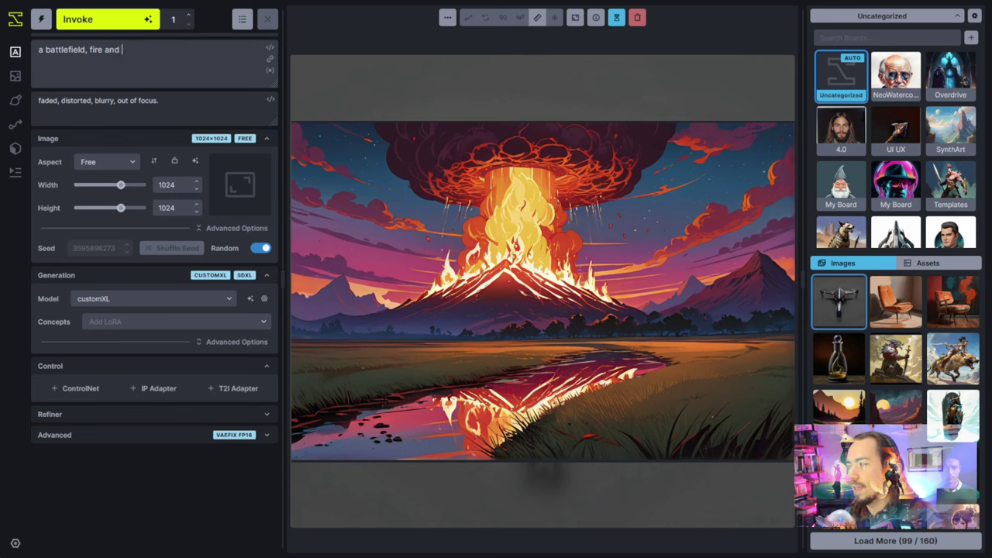
type("sci")
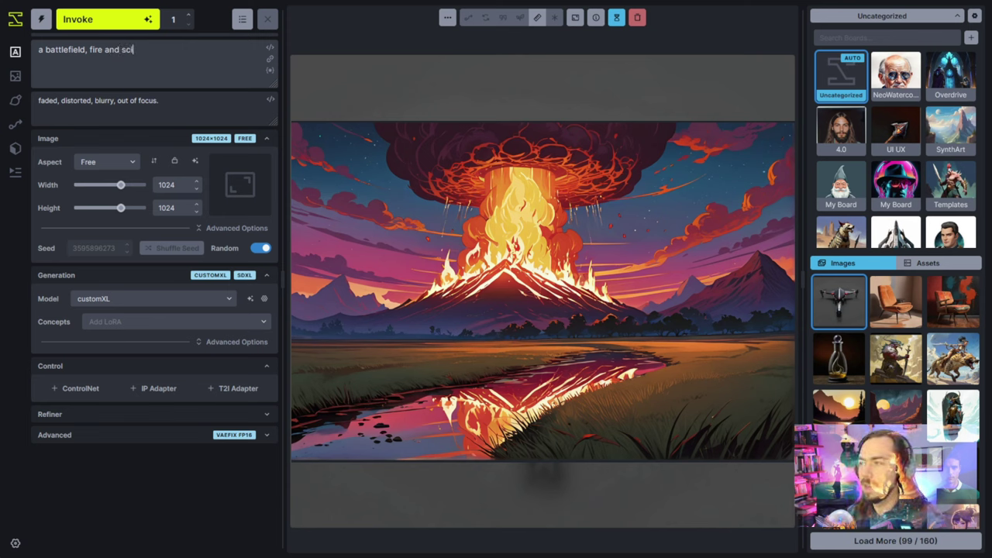
type("-fi vehicles")
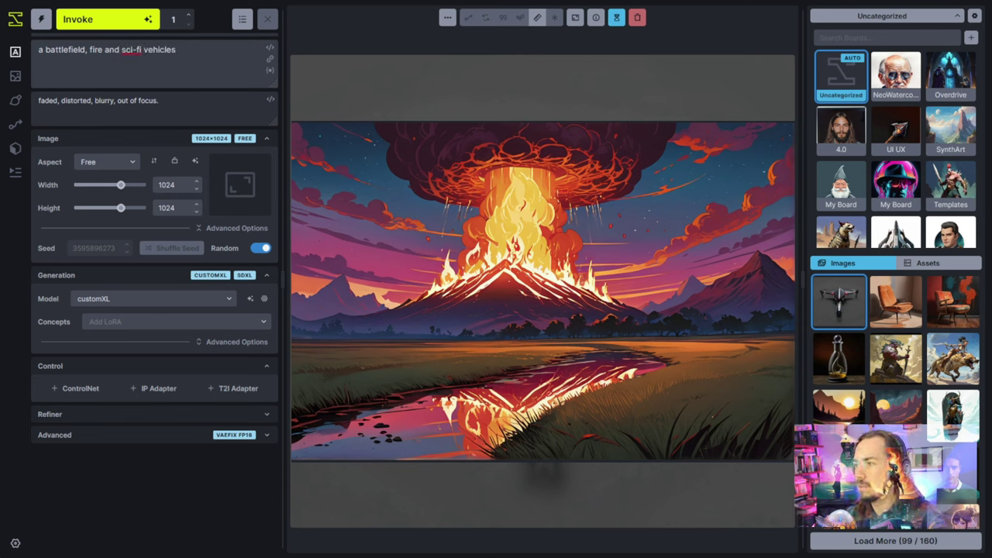
- Insert "distant++" before "sci-fi" in the positive prompt and append ", backdrop and background, scene," at its end
left_click(121, 49)
type("distant++")
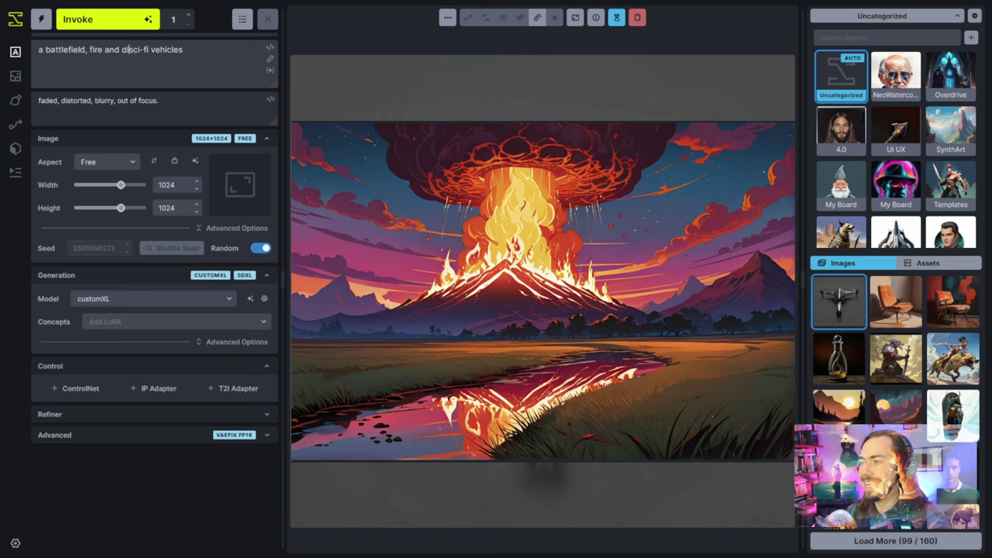
type(" sci-fi")
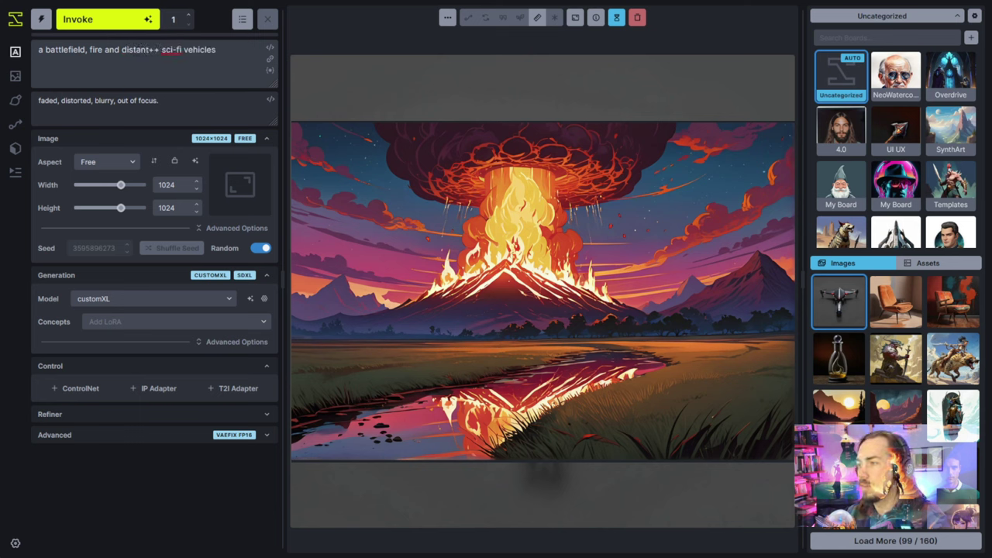
type(" vehicles, backdrop")
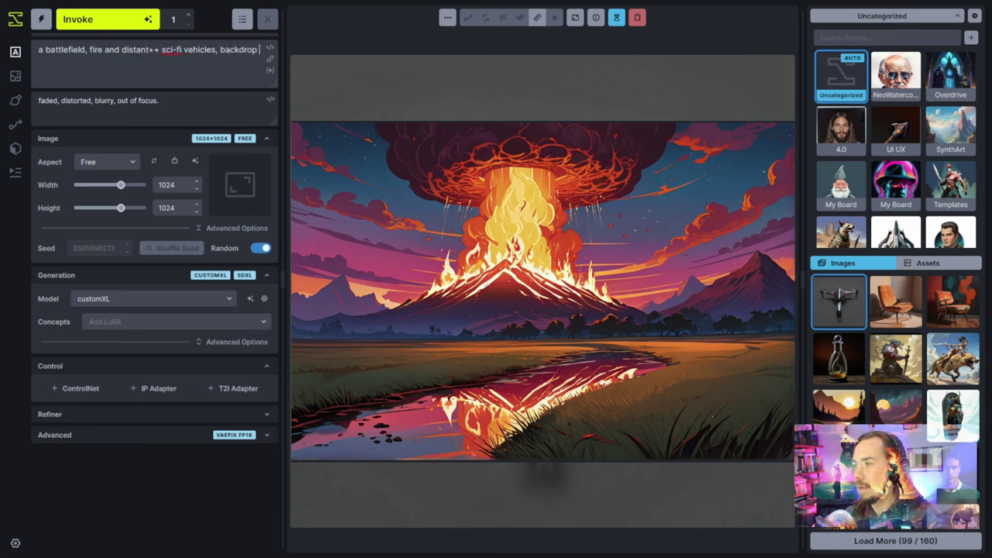
type(" and bac")
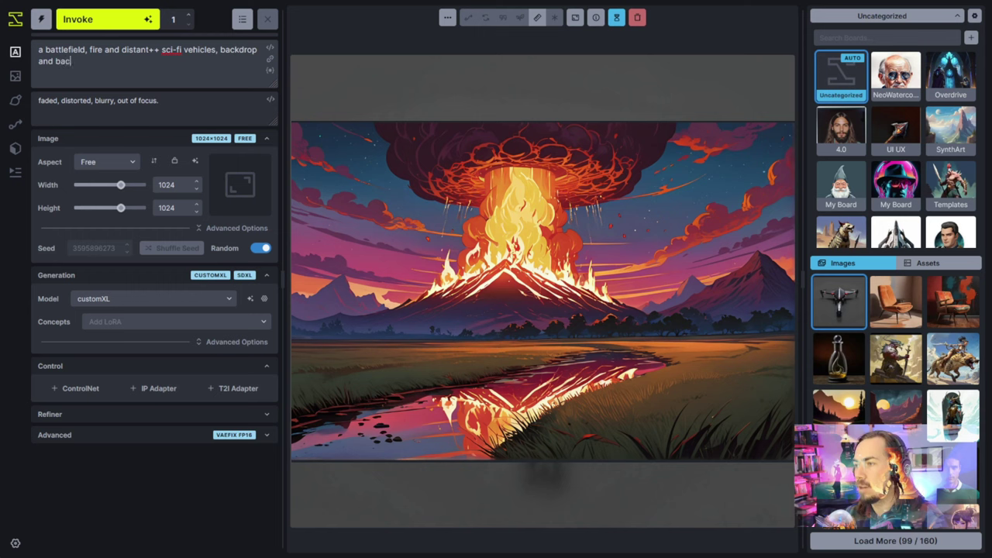
type("kground,")
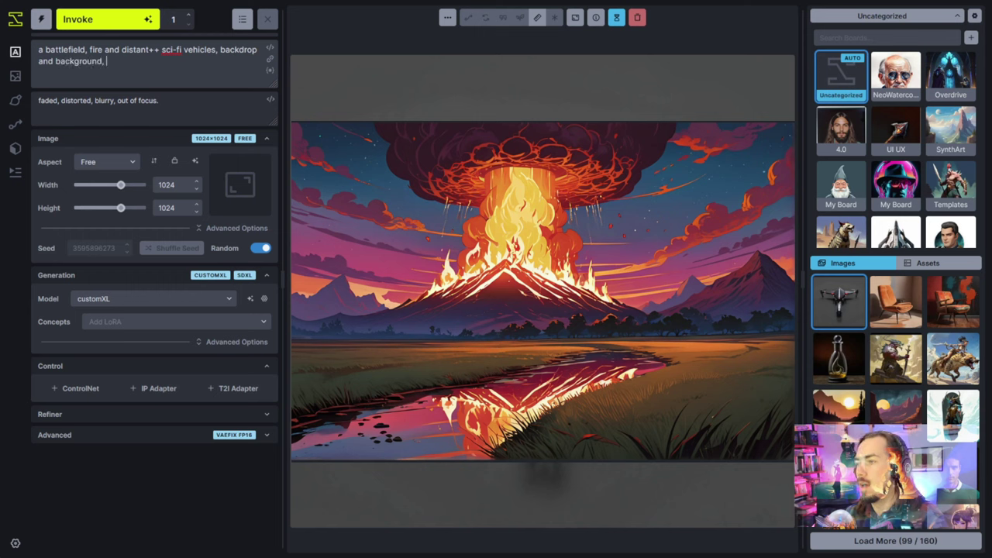
type(" scene,")
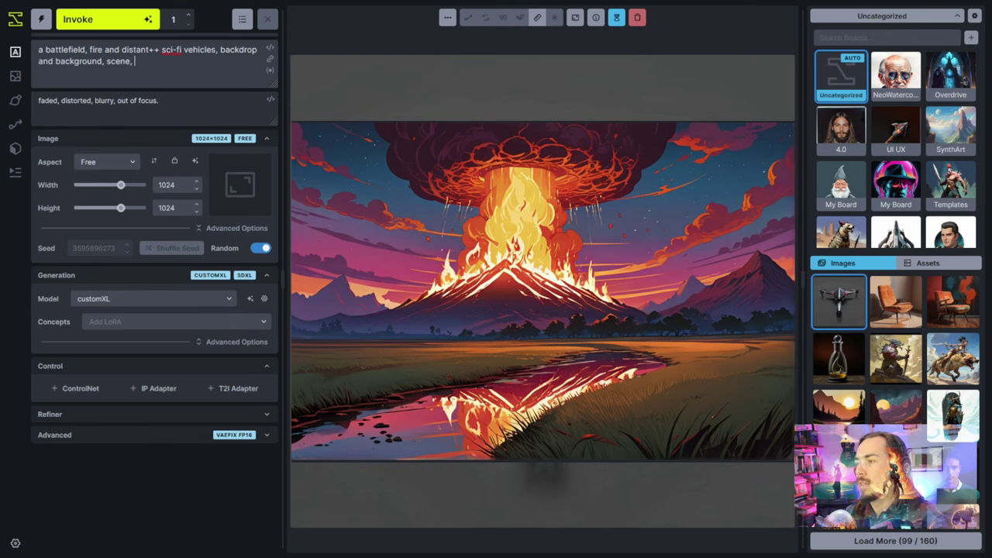
- Add the <SynthArtXL> embedding trigger at the end of the positive prompt
key("less")
type("sy")
key("Return")
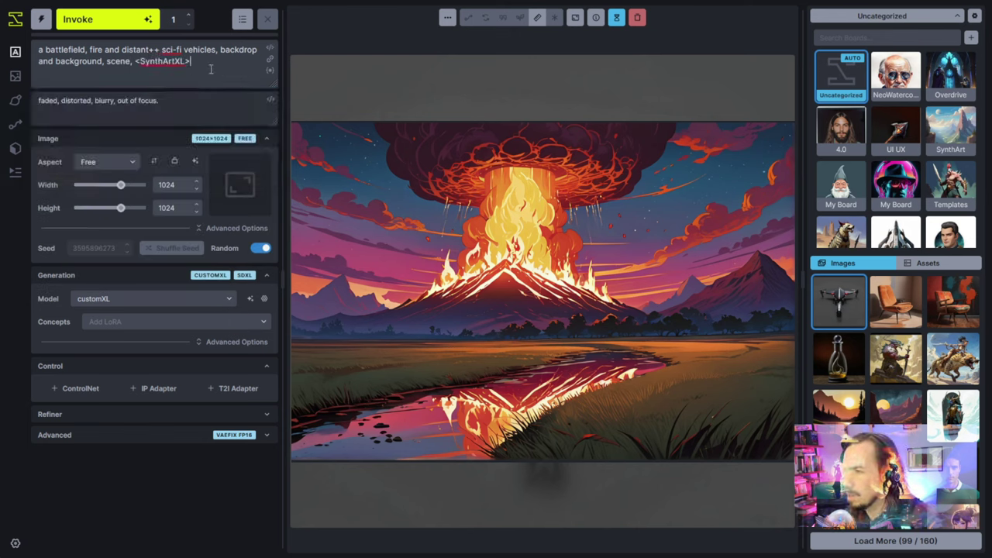
left_click_drag(192, 62, 134, 64)
left_click(139, 68)
- Append "crowd, clutter, portrait." to the end of the negative prompt
left_click(176, 97)
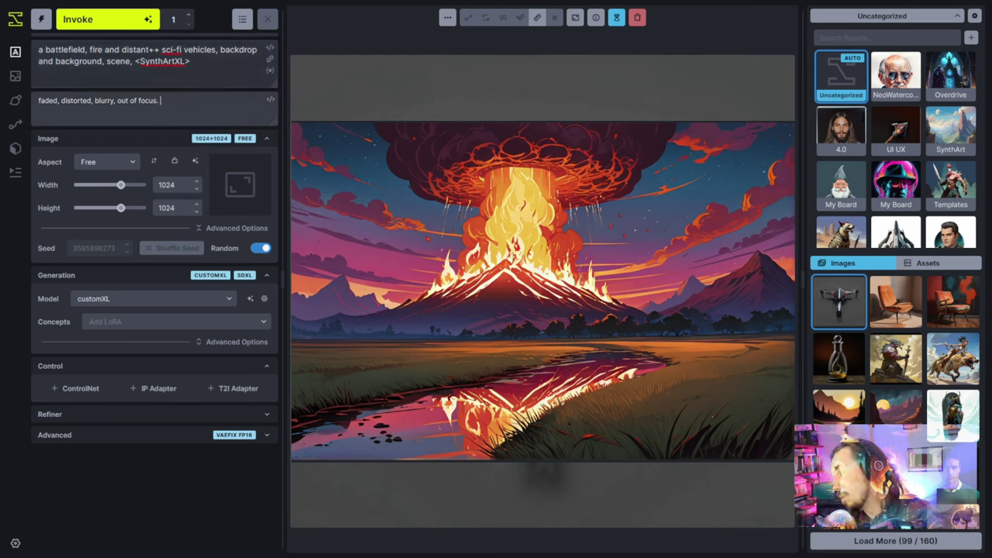
type("c")
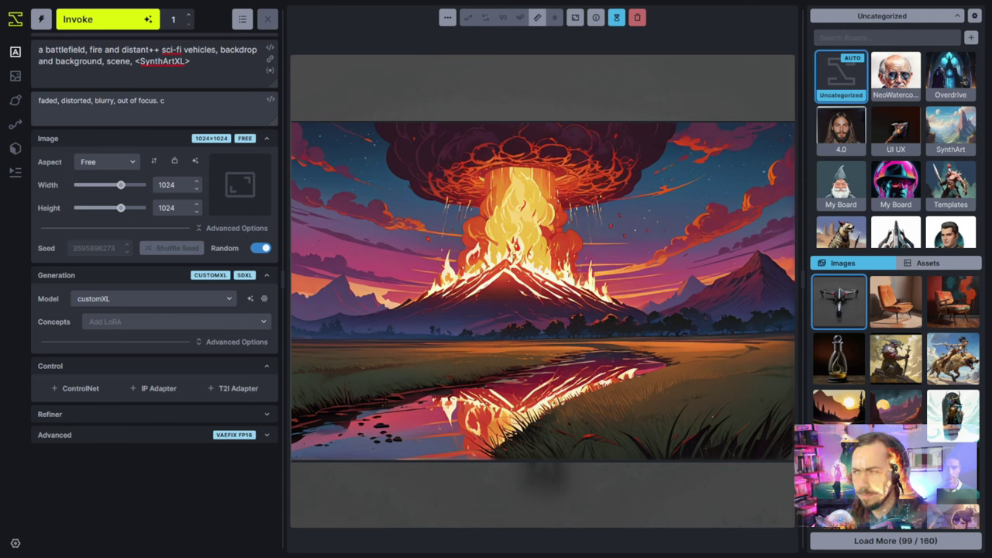
type(" crowd,")
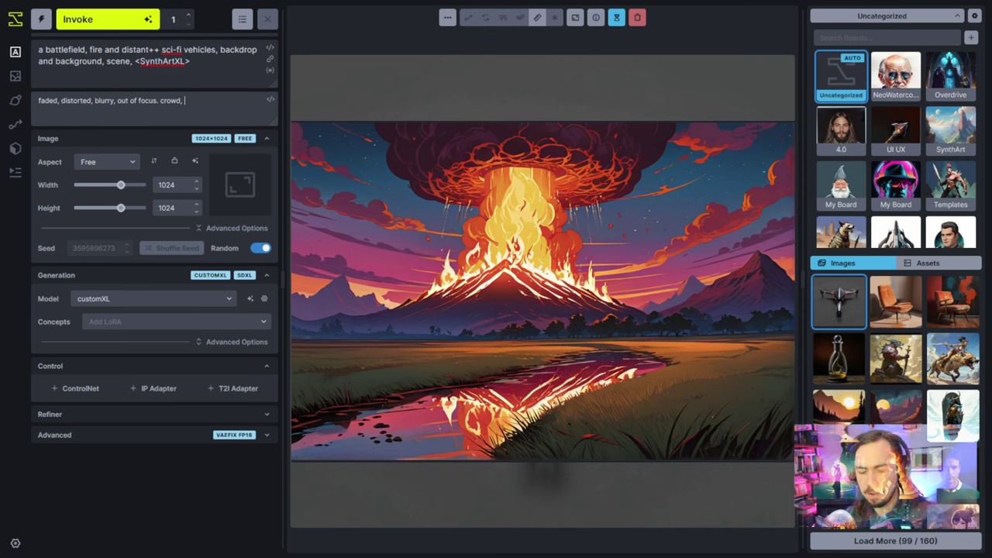
type("c")
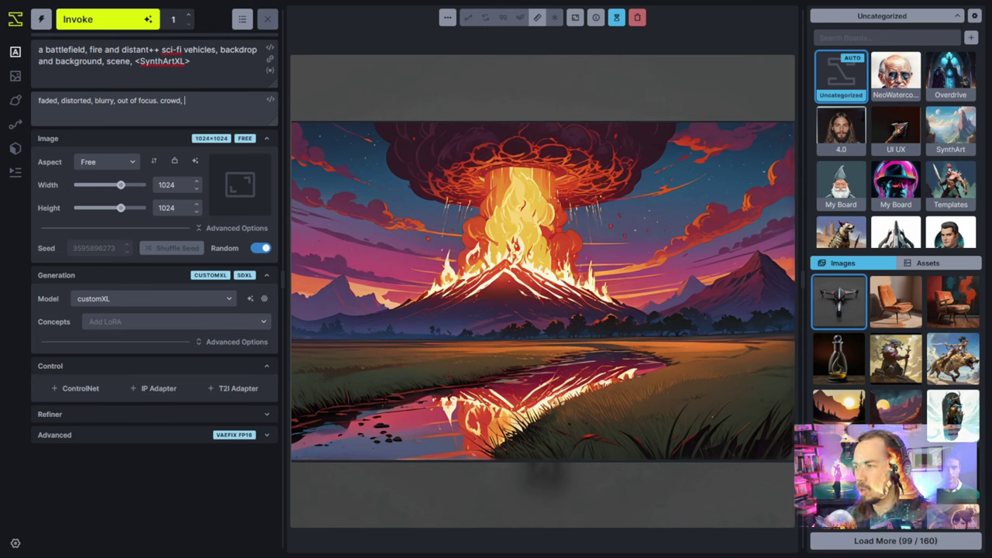
type("clutter, por")
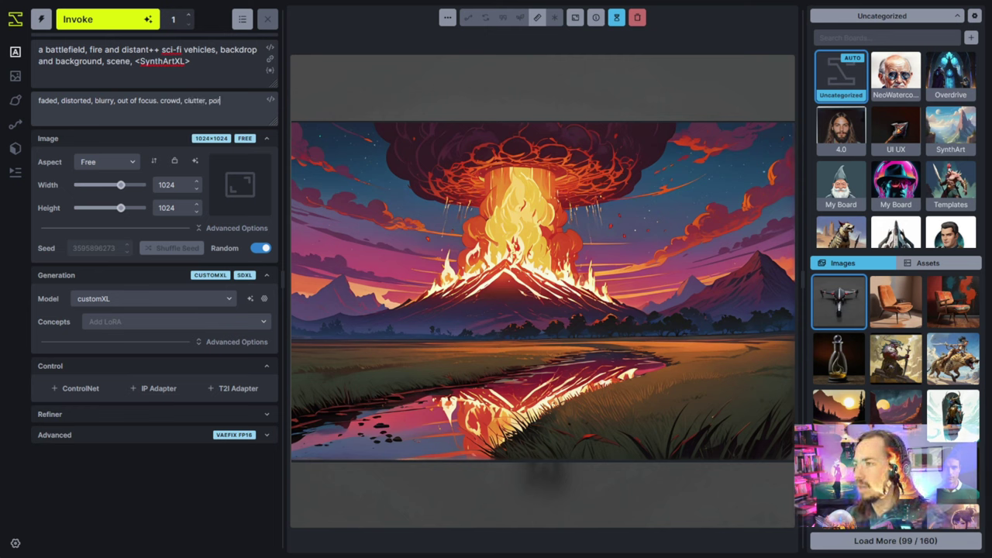
type("trait,")
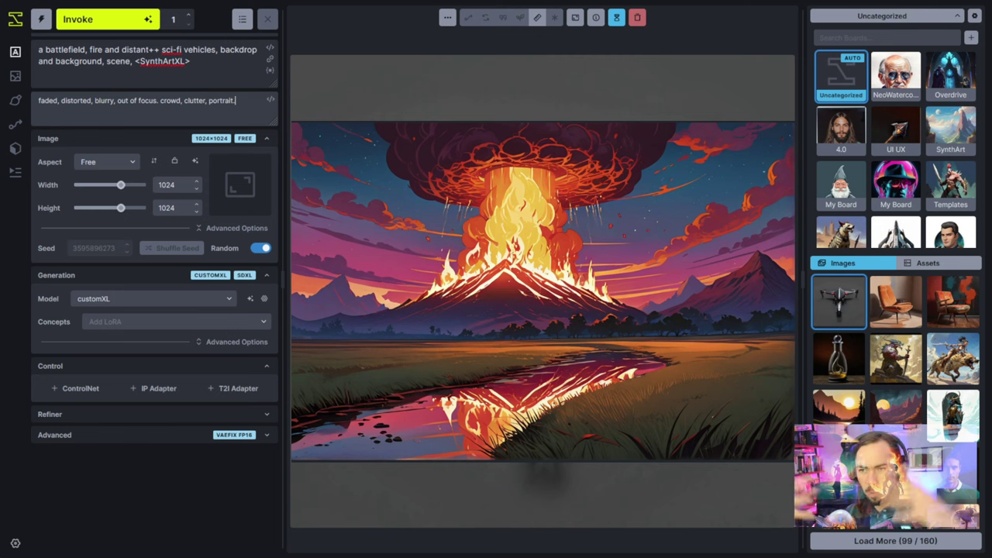
- Set the image aspect ratio to 3:2, after trying 16:9
left_click(124, 162)
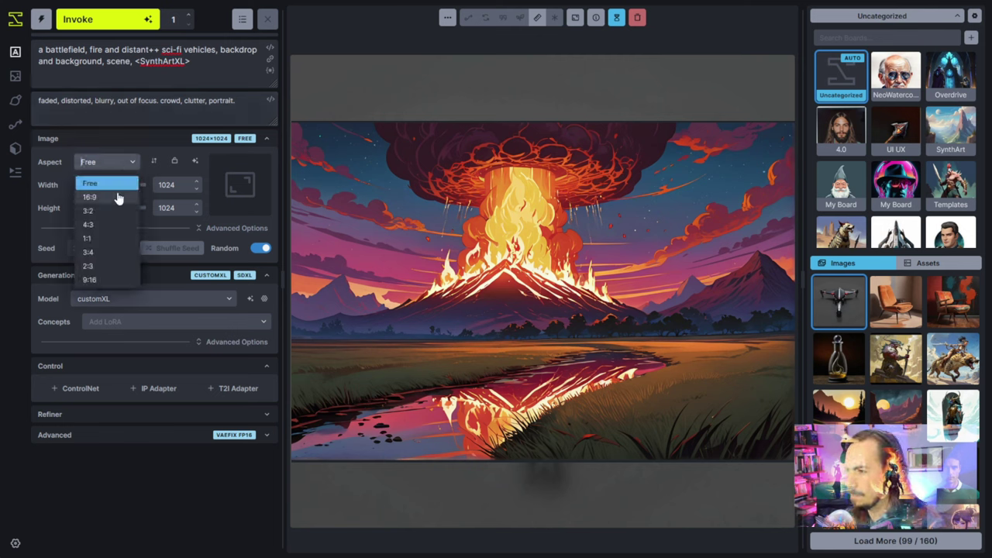
left_click(90, 197)
left_click(126, 164)
left_click(108, 211)
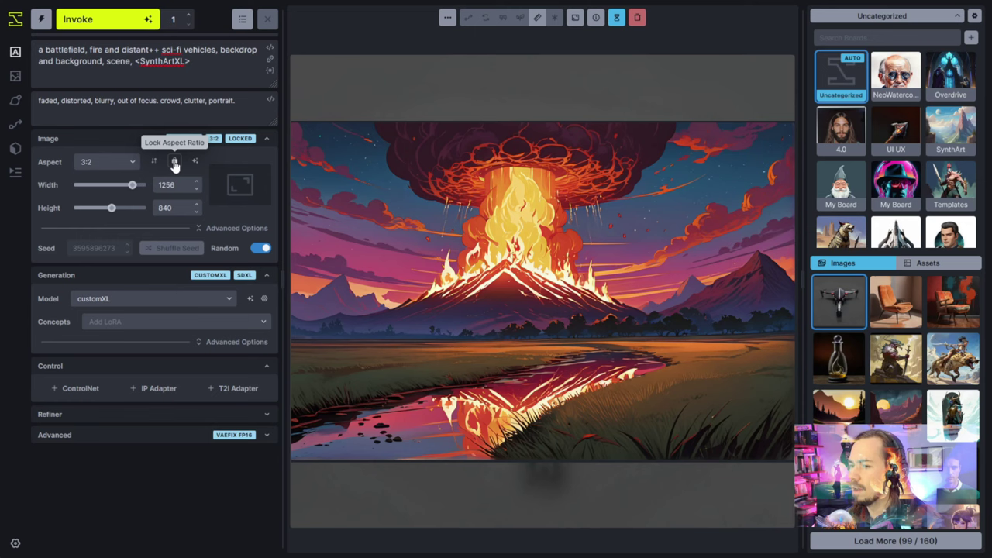
- Generate one image from the battlefield prompt, and queue another batch with the iteration count set to 2
key("ctrl+Return")
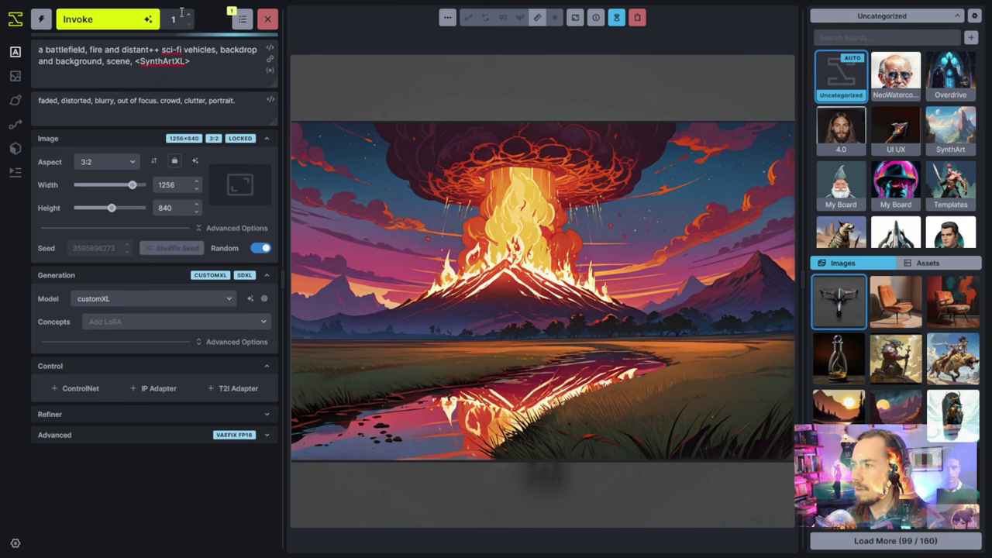
left_click(121, 26)
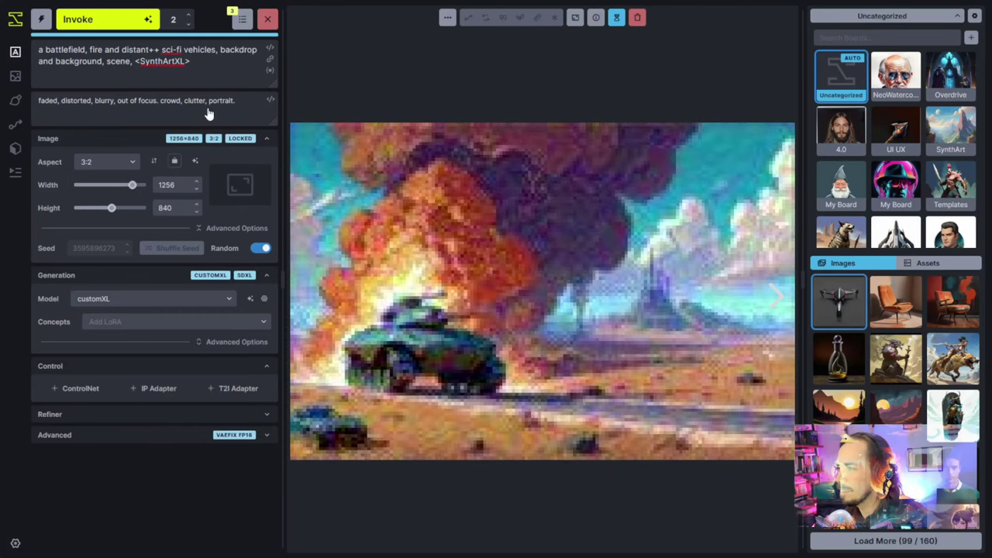
left_click(213, 72)
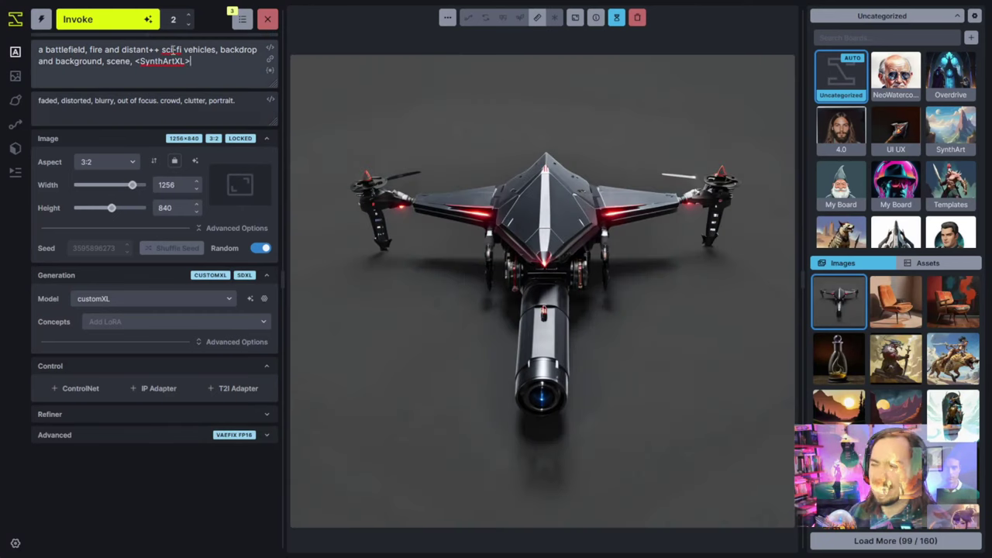